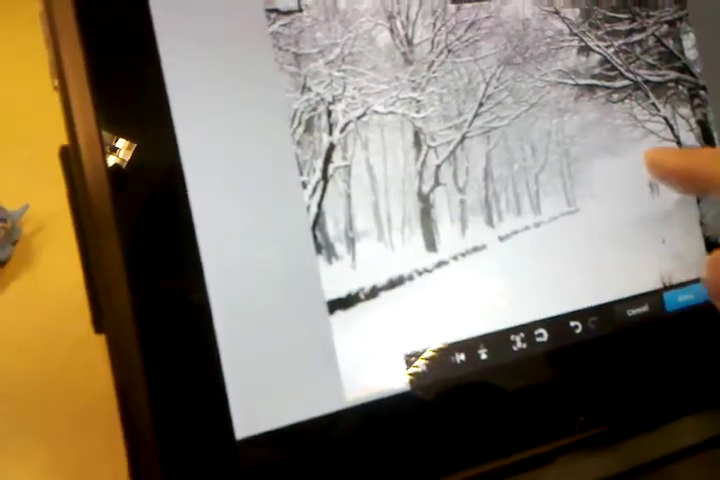
- Select the placed snowy tree photo on the canvas to resize it
click(635, 180)
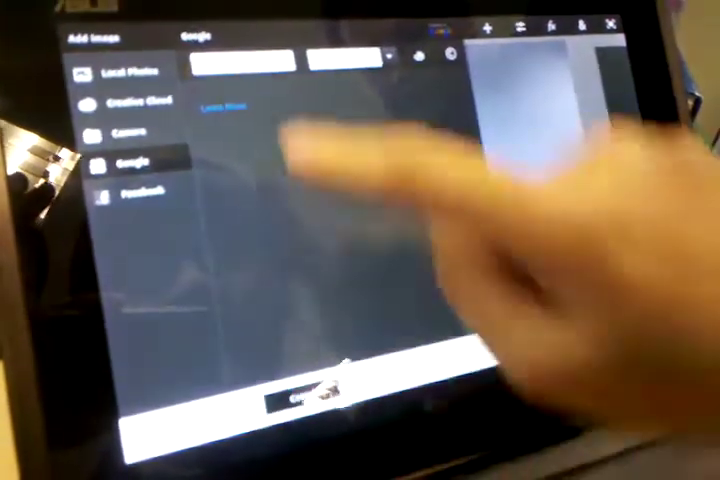
- Capture a photo of the man with the tablet camera and start selecting him
click(128, 132)
click(110, 95)
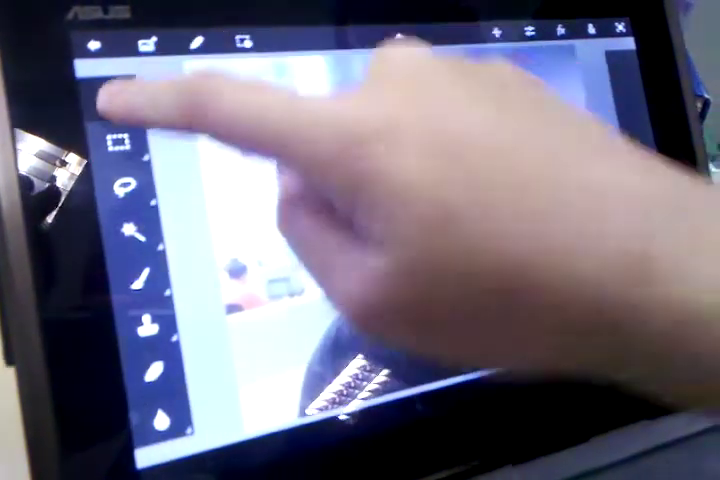
click(133, 233)
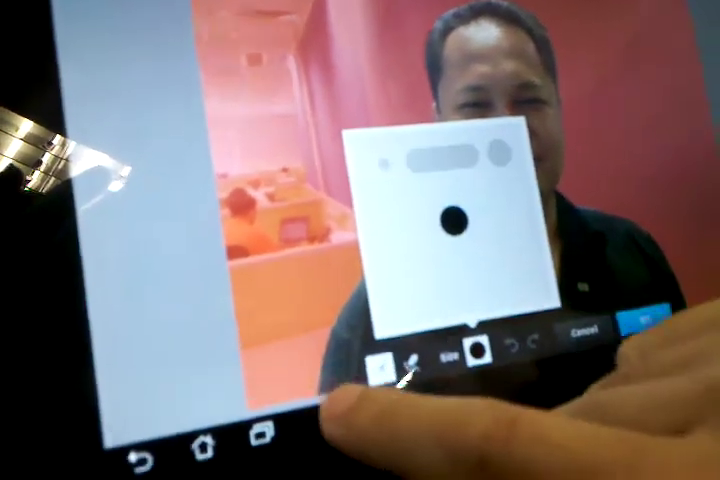
- Set the brush size for refining the man's selection edge
click(683, 235)
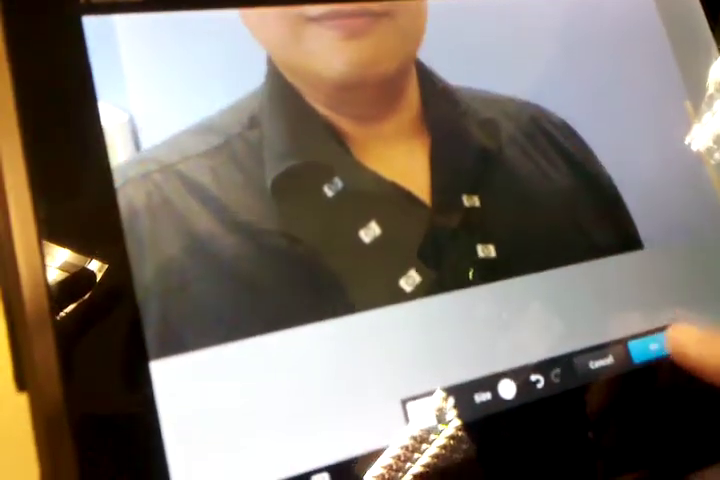
- Confirm the man's refined outline and change the selection preview, hiding the red overlay
click(640, 368)
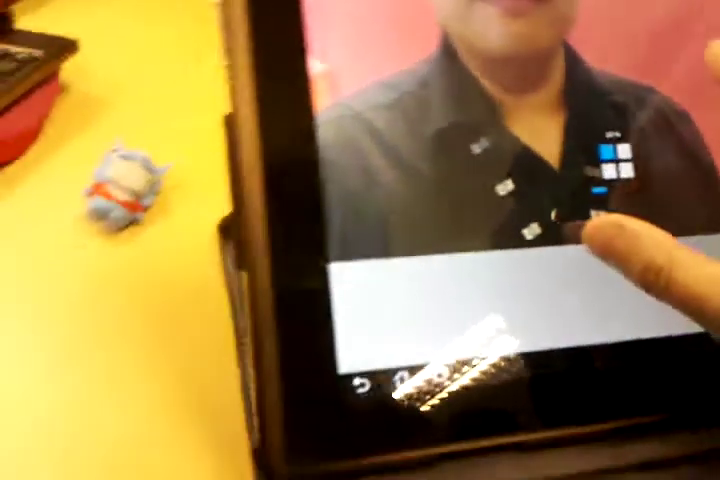
click(600, 240)
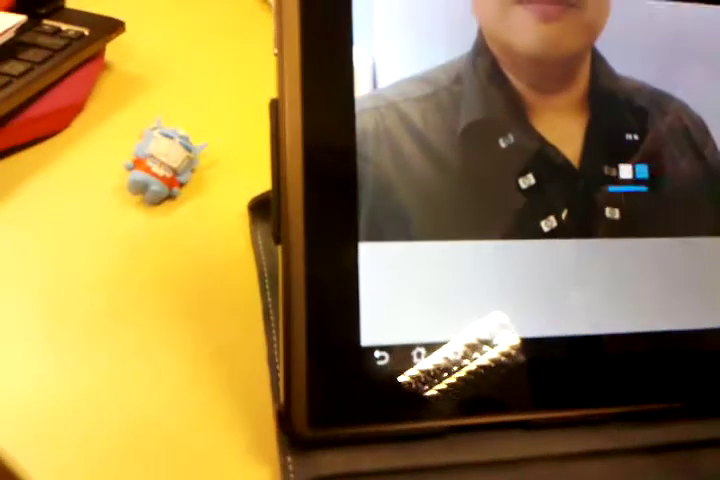
click(585, 235)
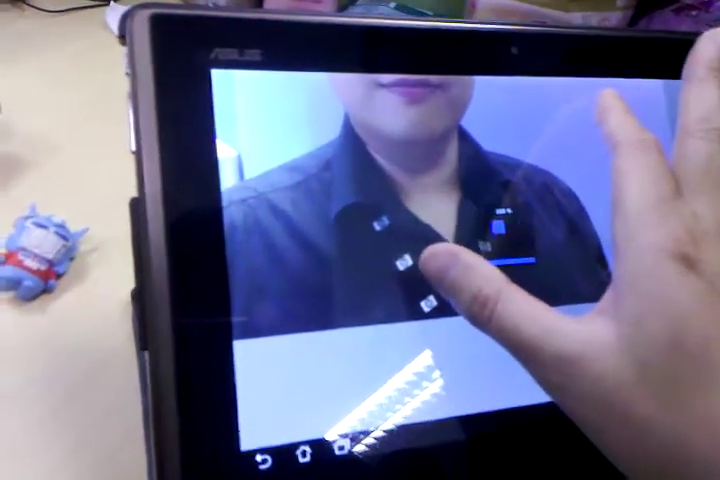
click(430, 262)
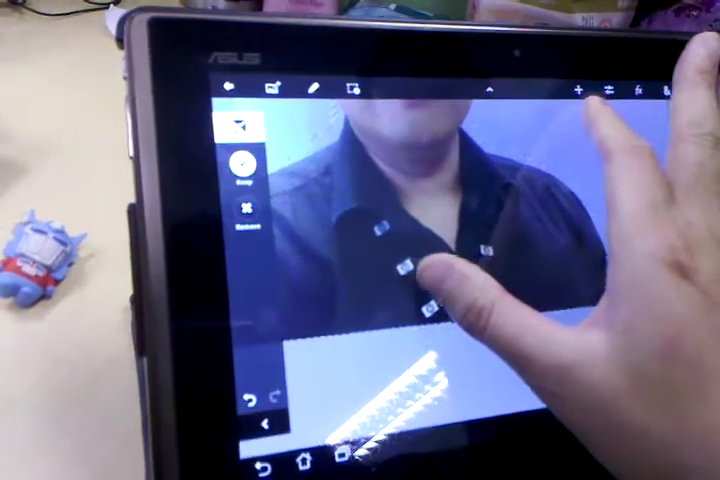
scroll(495, 262, down, 5)
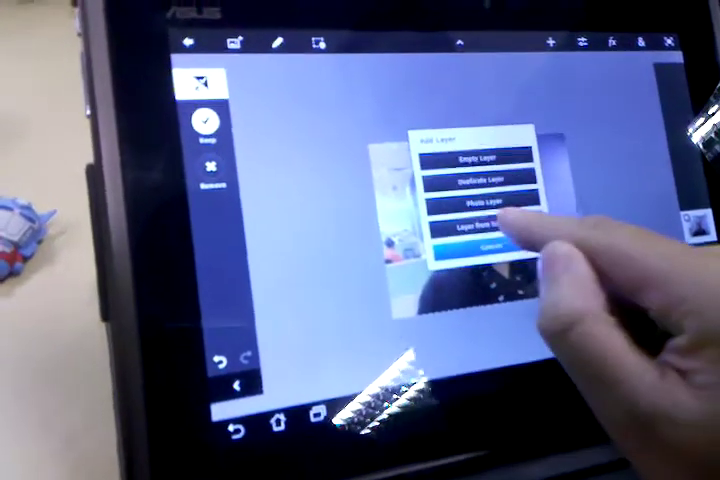
- Create a new layer from the man's selection and leave Scribble Selection mode
click(500, 200)
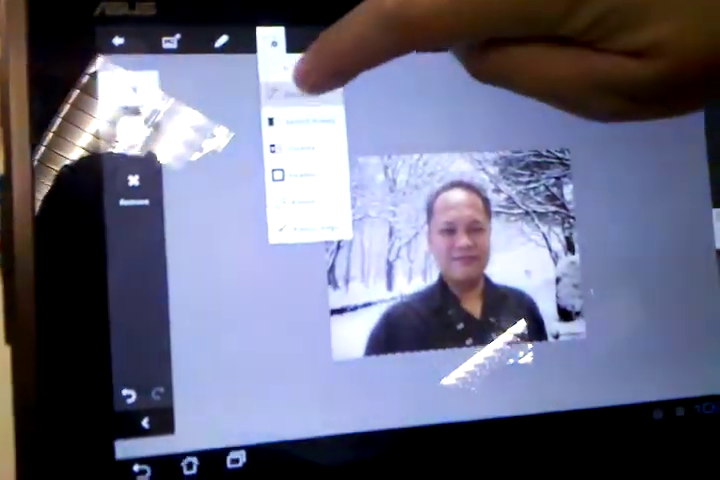
click(312, 100)
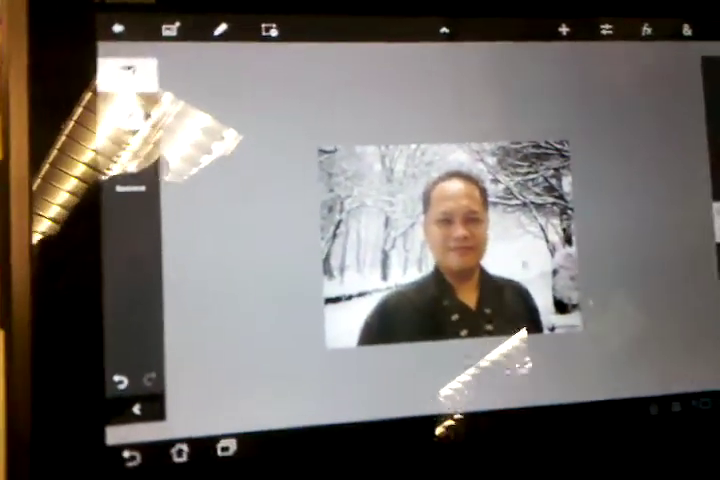
click(125, 105)
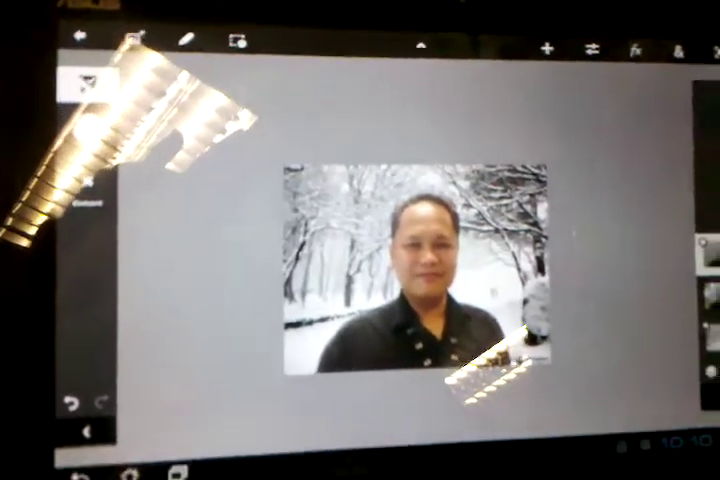